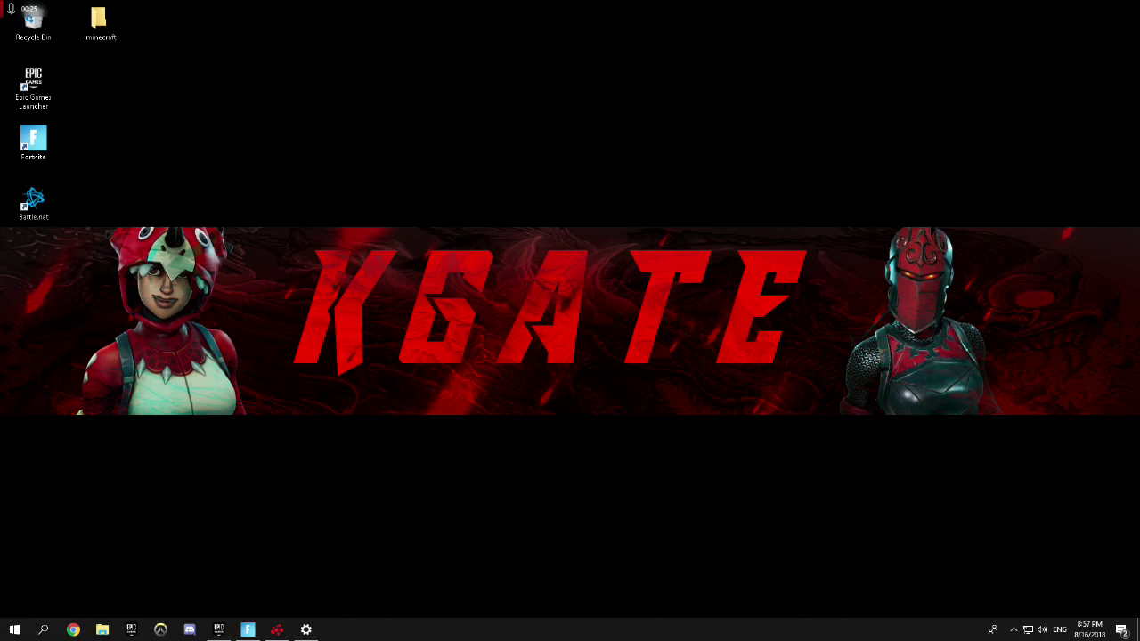
Search 'change the mouse pointer' and open the Pointers tab of Mouse Properties
drag(614, 304, 346, 248)
click(42, 630)
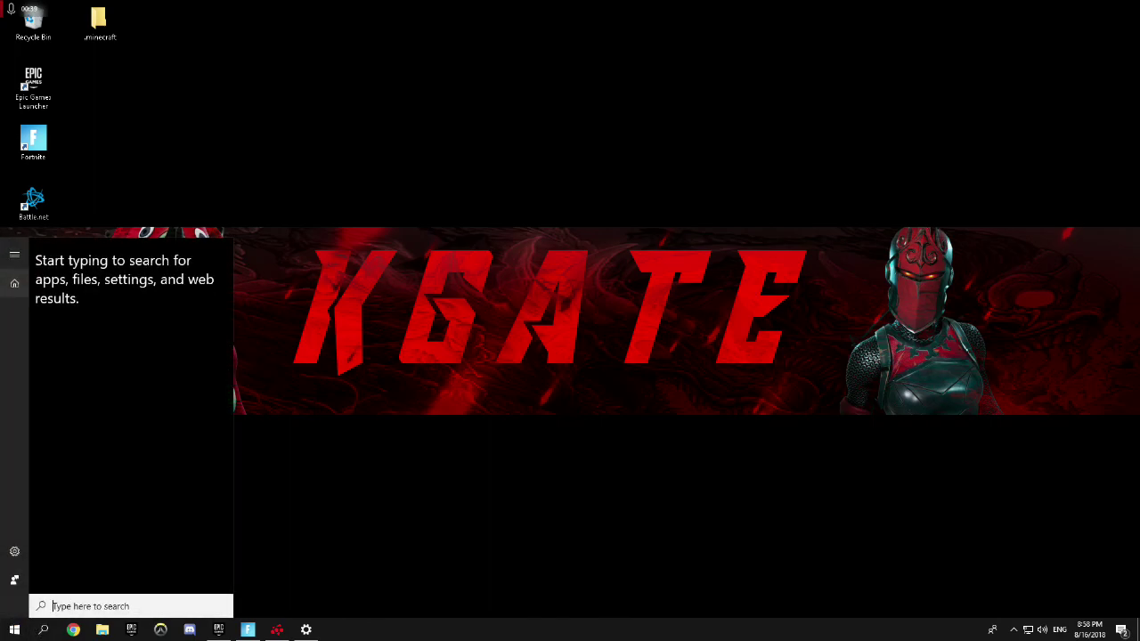
text(change)
key(BackSpace)
key(BackSpace)
key(BackSpace)
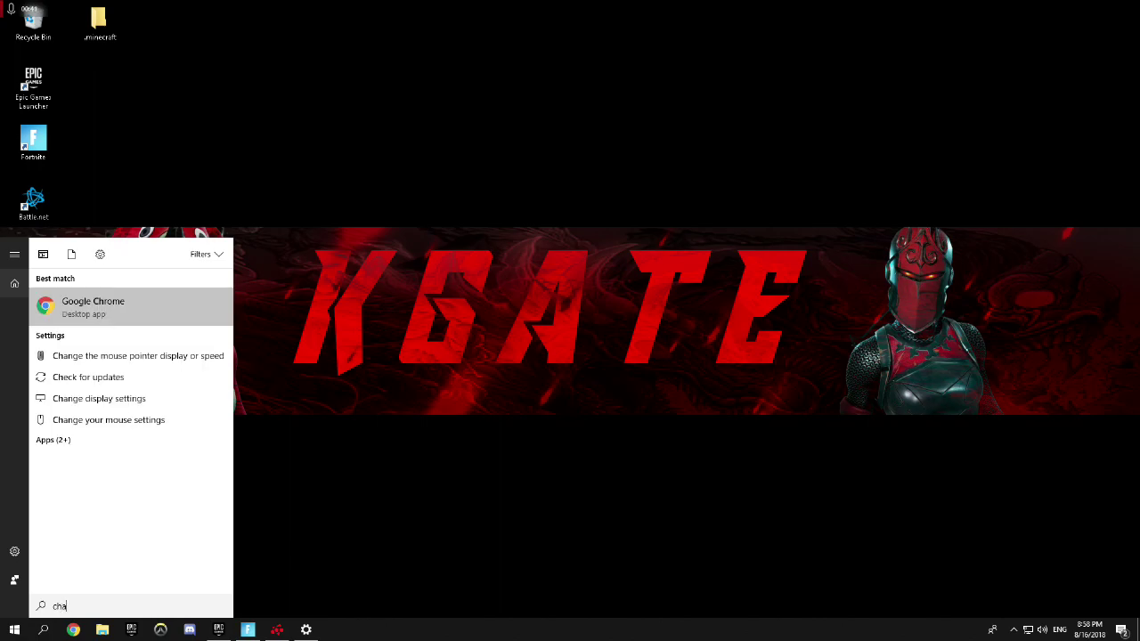
text(nge)
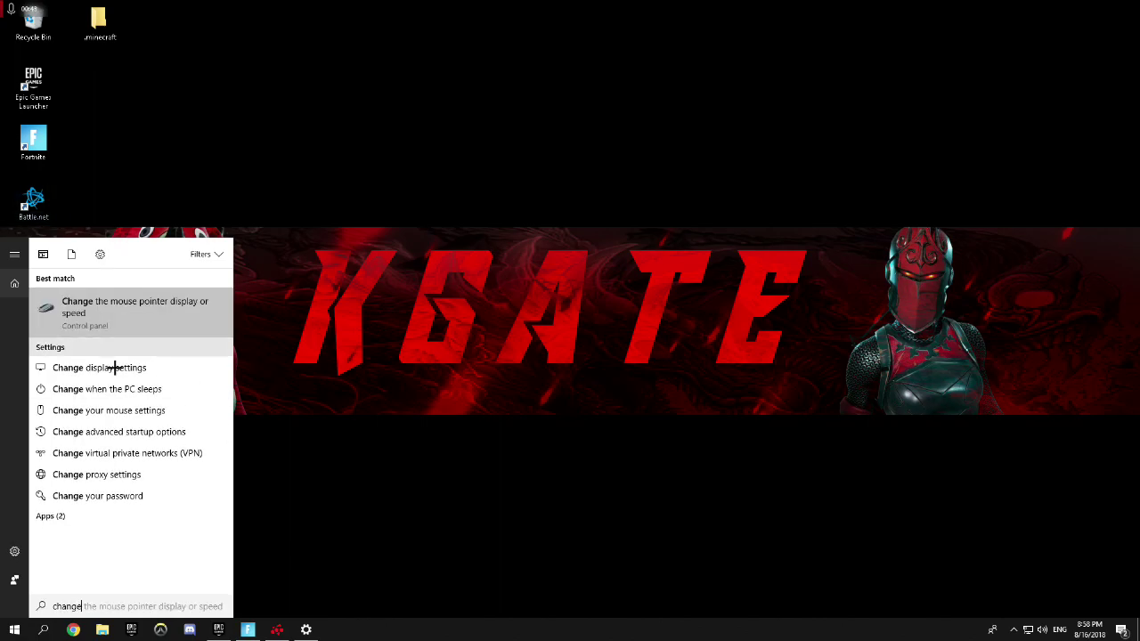
click(101, 309)
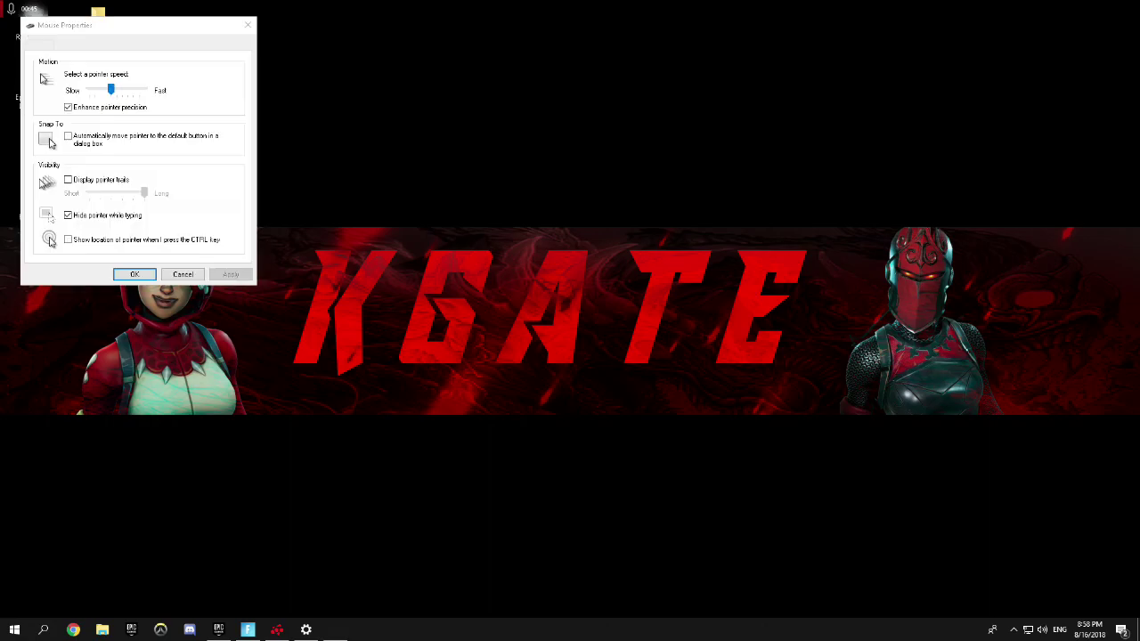
click(69, 44)
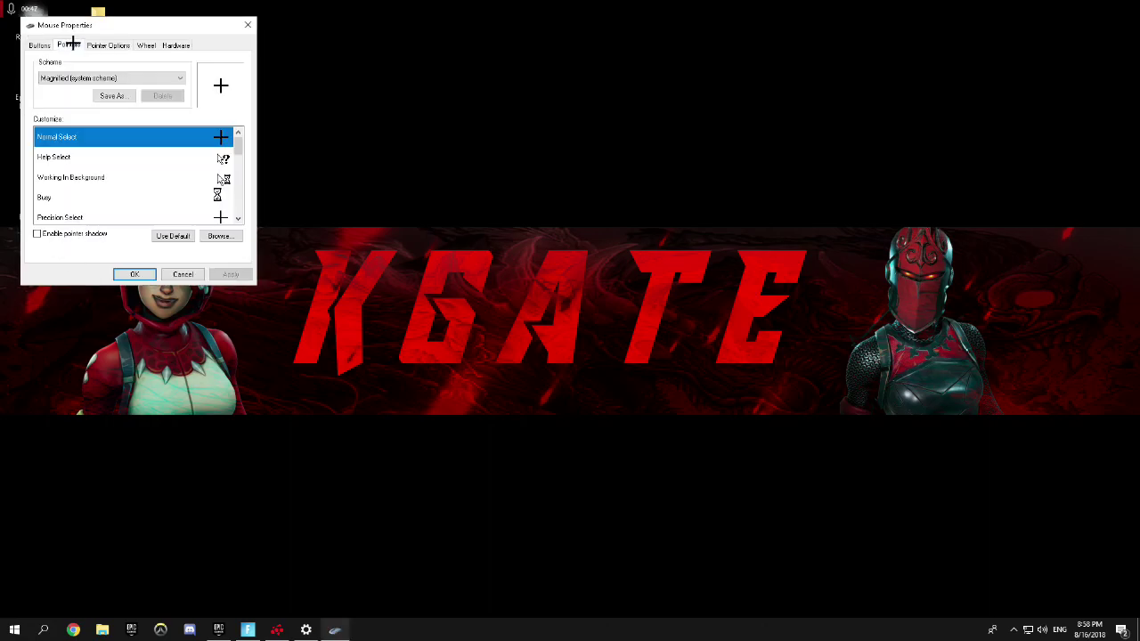
Browse the Cursors folder and load cross_il as the Normal Select pointer
click(229, 238)
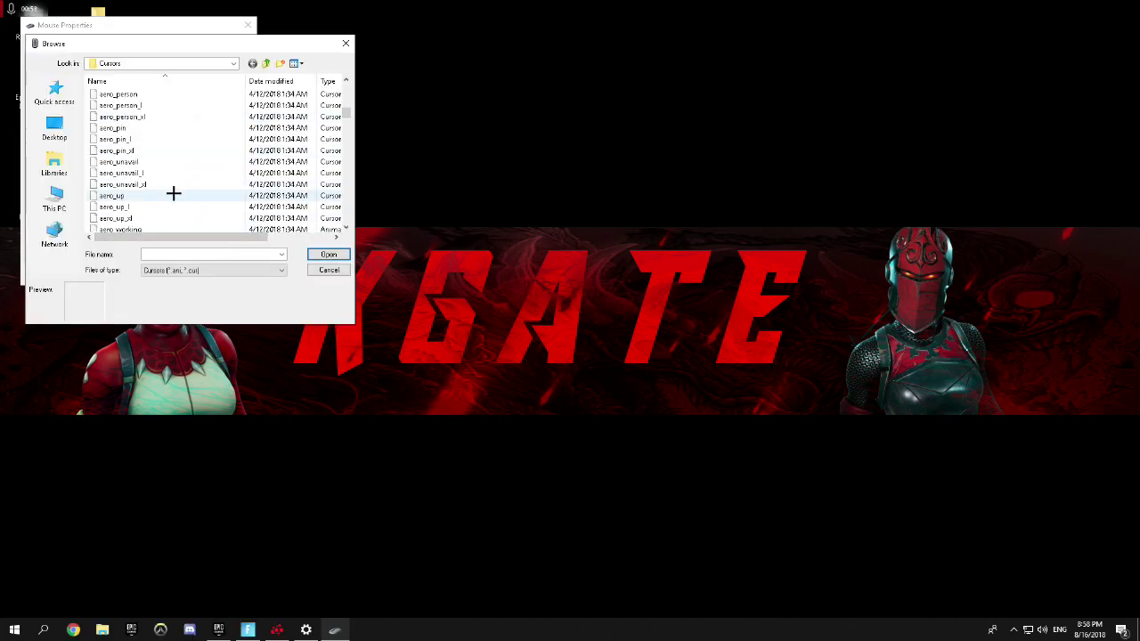
scroll(174, 193, down, 10)
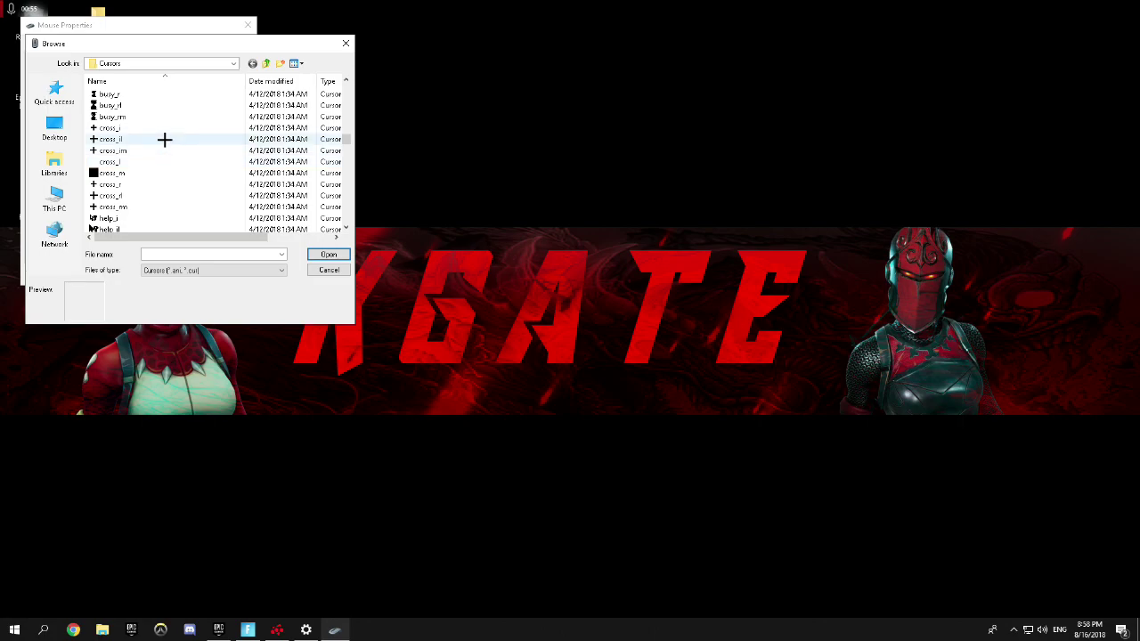
click(163, 139)
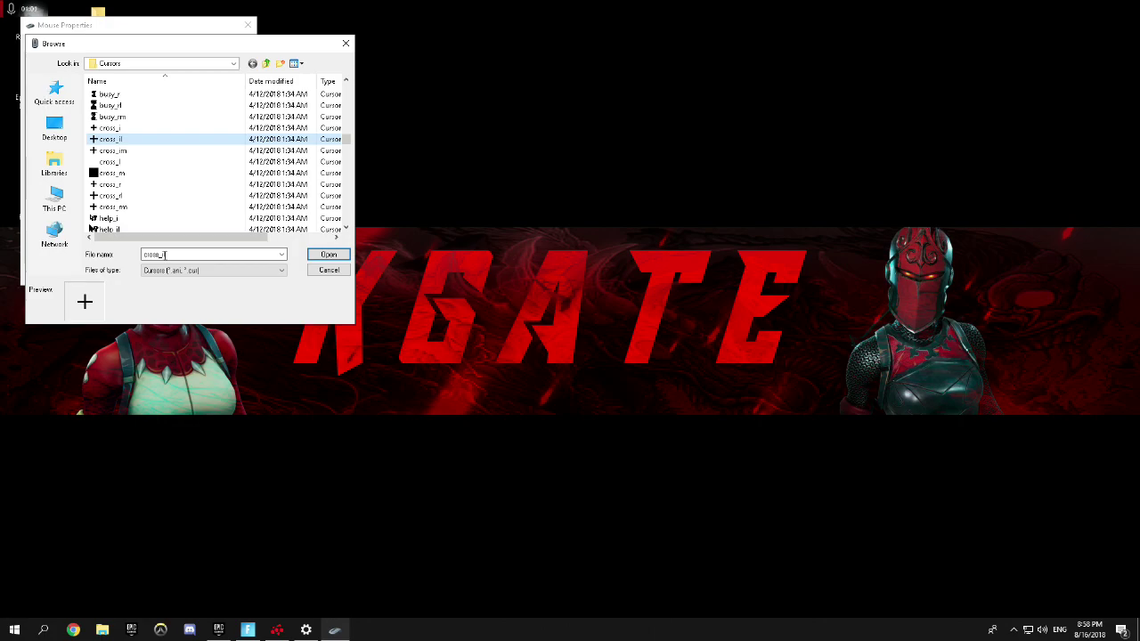
click(125, 130)
click(137, 152)
Apply the cross_il Normal Select pointer and launch Chrome
click(328, 254)
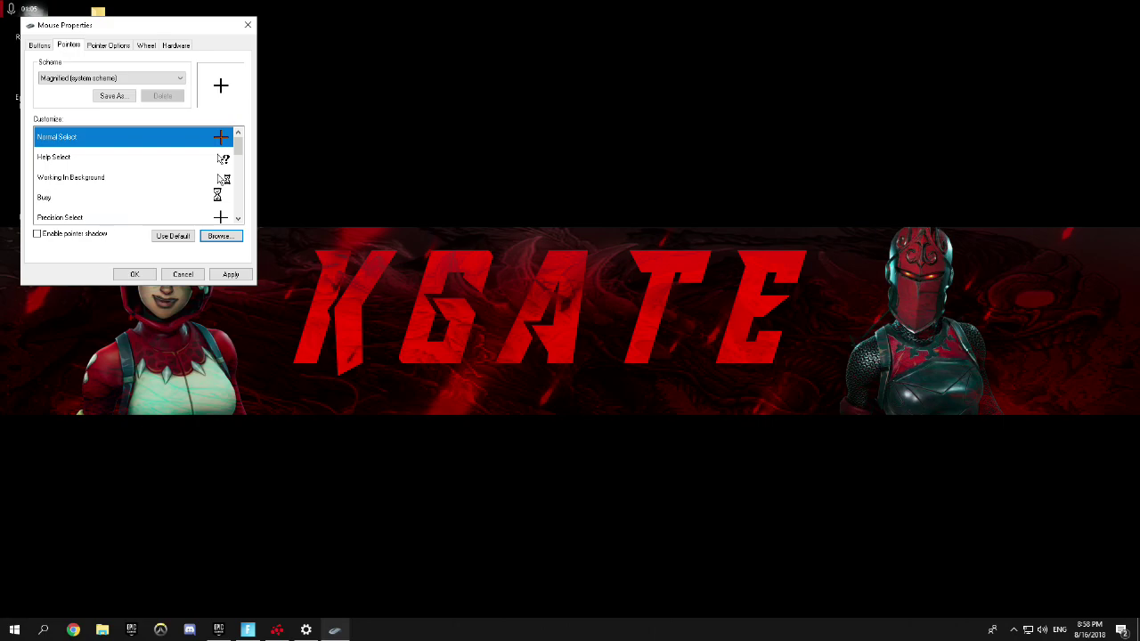
click(229, 273)
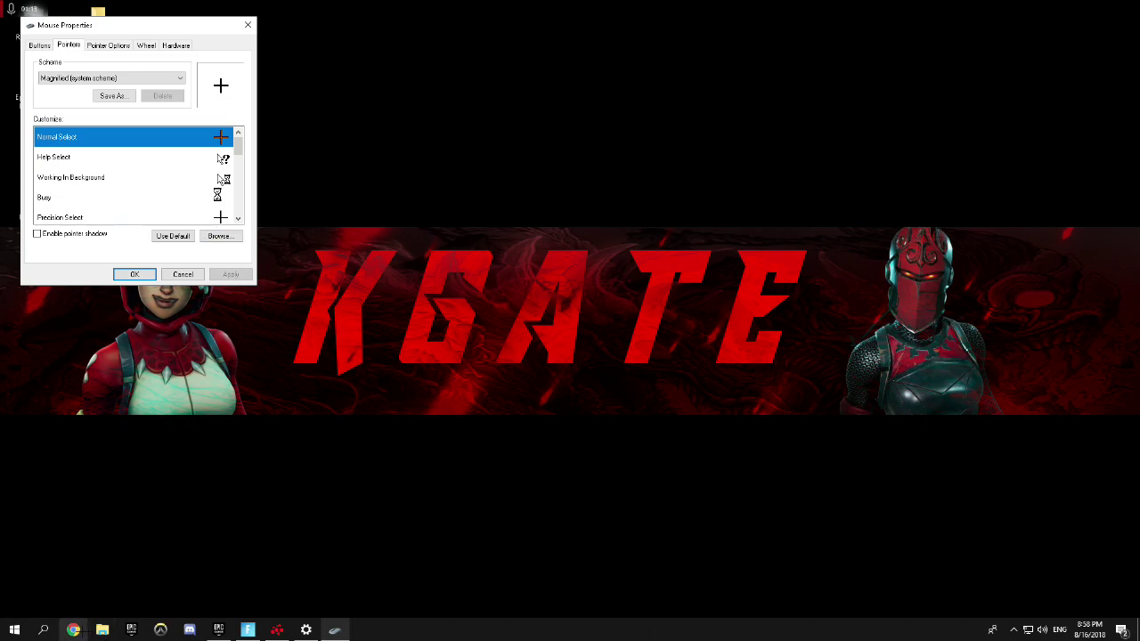
click(73, 630)
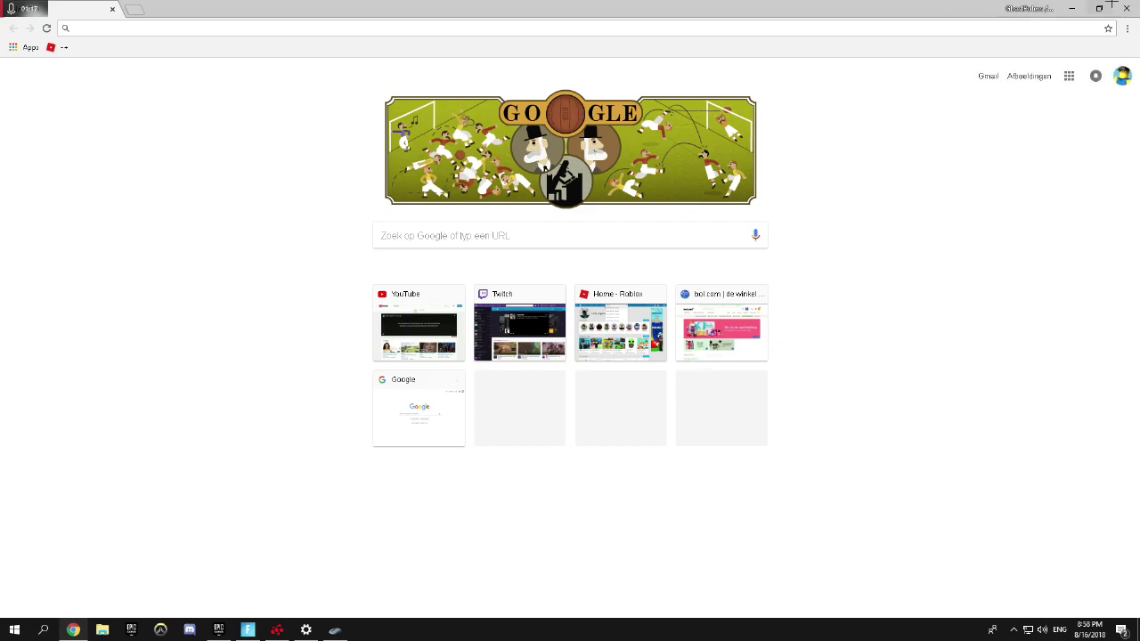
Minimize Chrome, then open the Browse dialog and close it without picking a file
click(1072, 8)
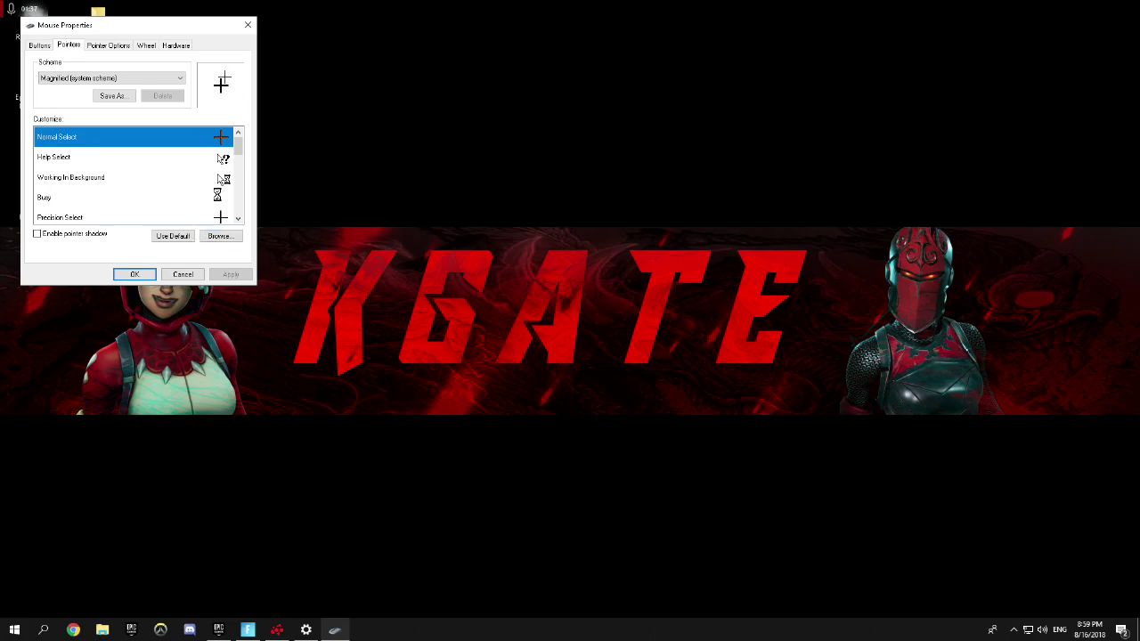
click(219, 236)
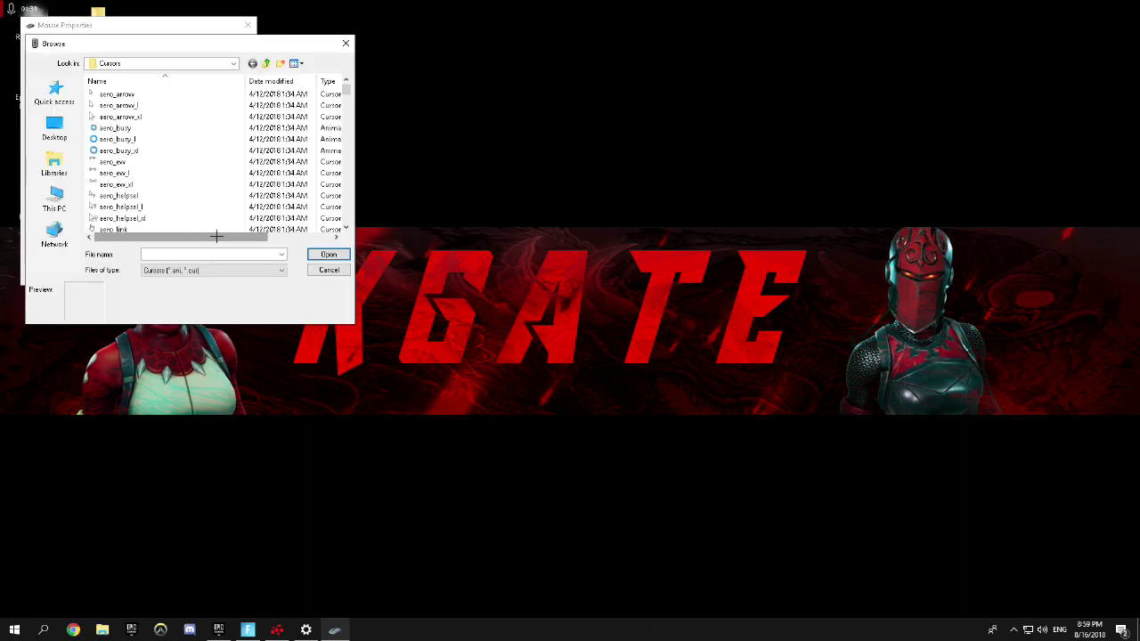
click(345, 42)
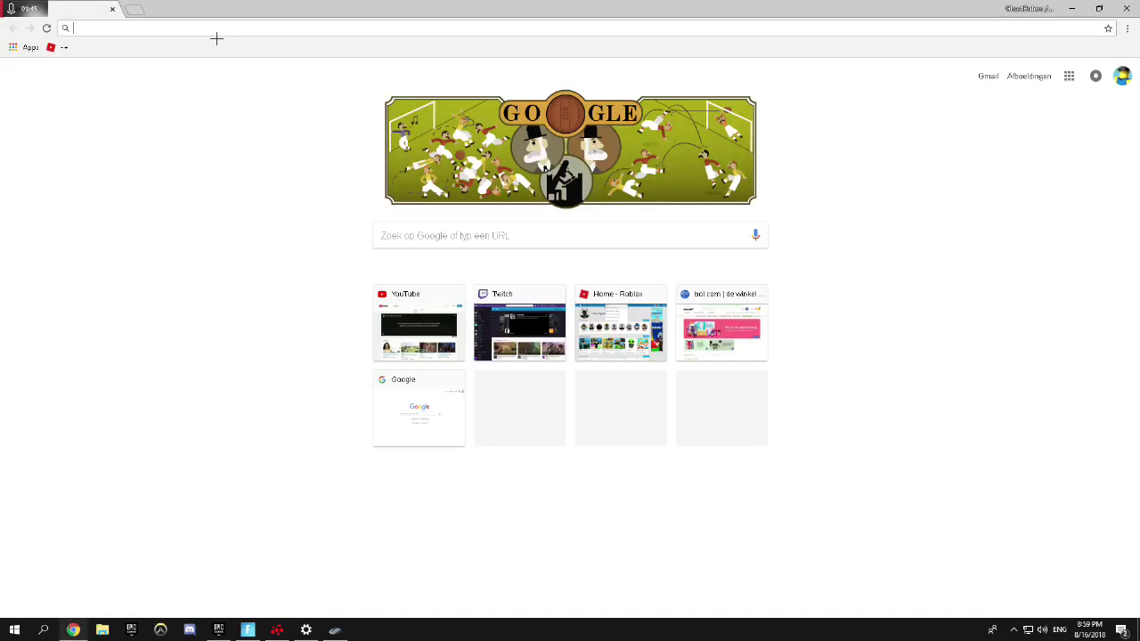
Load cursor.cc and start choosing a file on its Import Image page
text(cursor.cc)
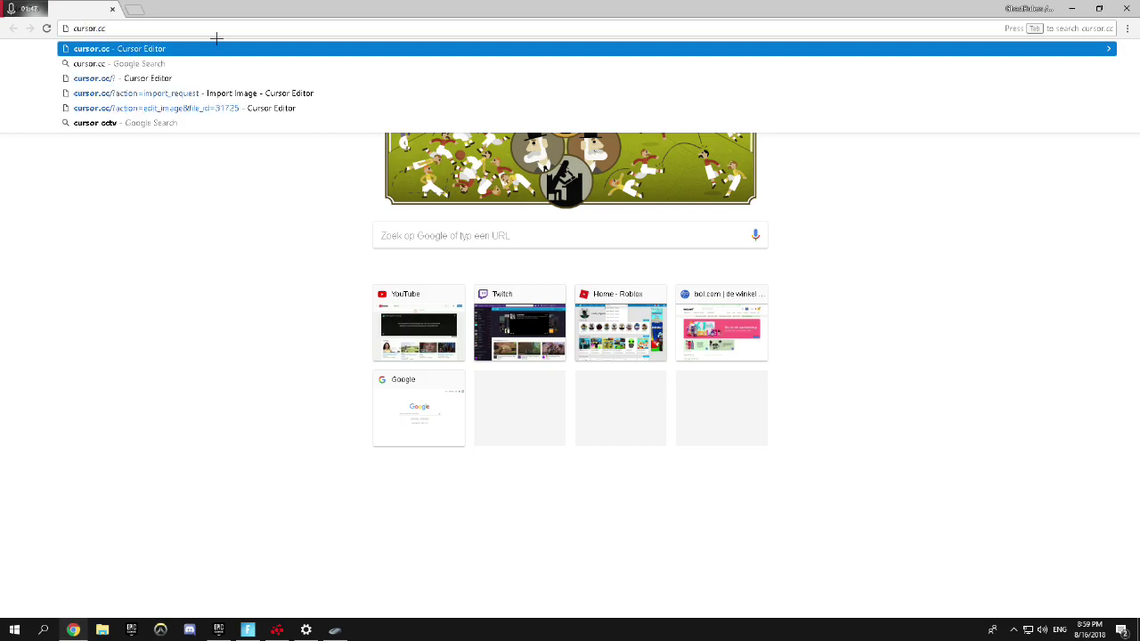
key(Return)
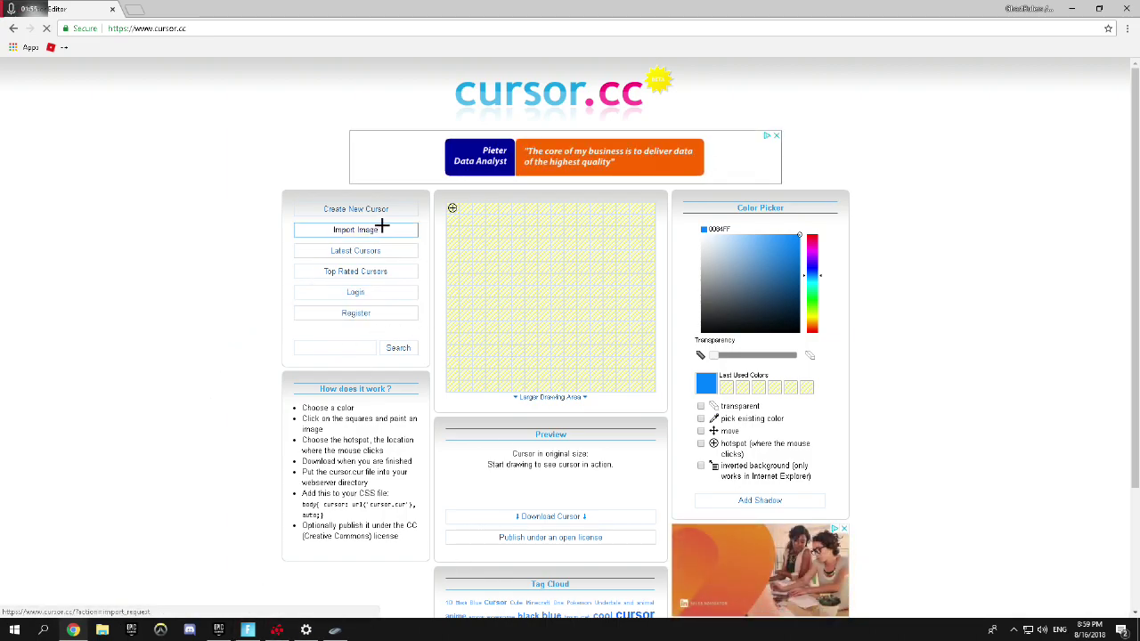
click(382, 225)
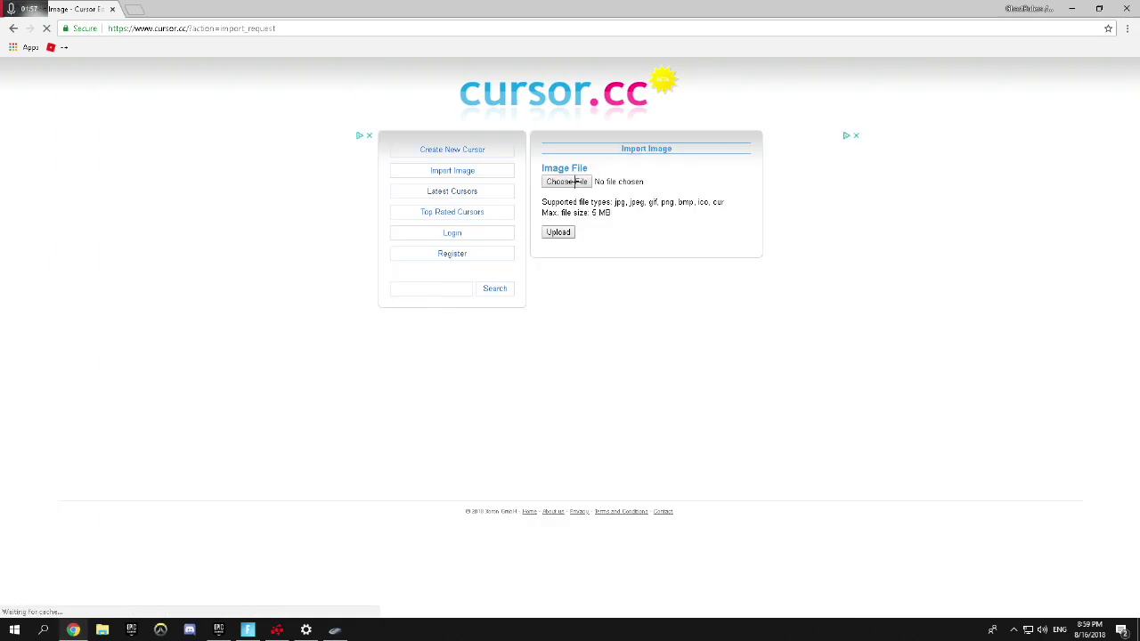
click(574, 181)
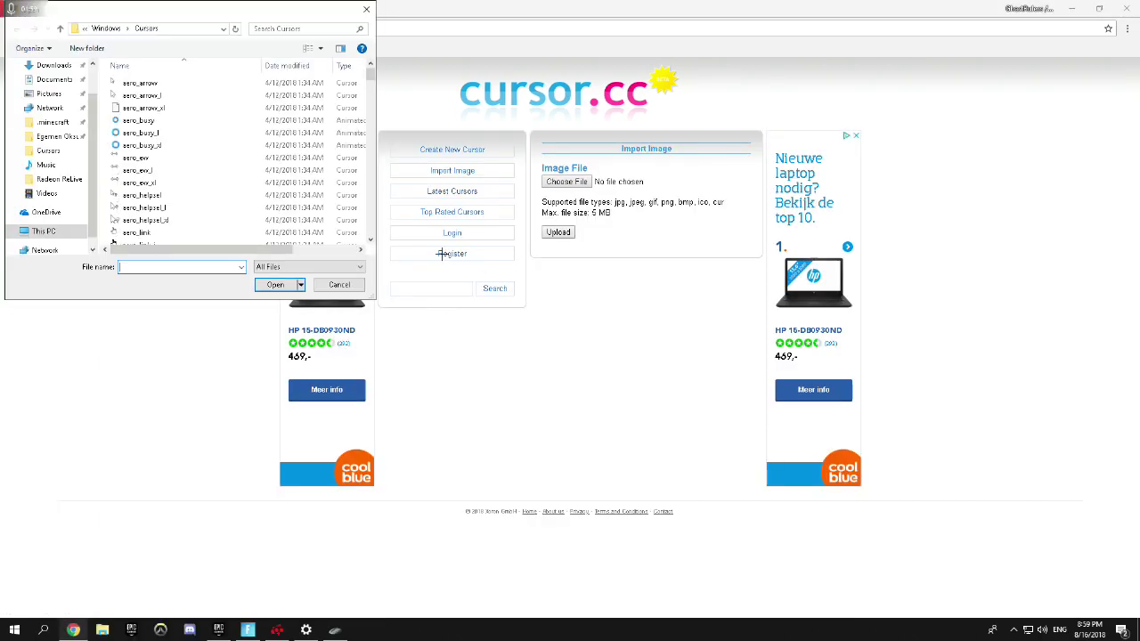
Pick cross_il from Windows\Cursors and upload it into the cursor editor
scroll(235, 199, down, 15)
scroll(223, 203, down, 3)
click(210, 164)
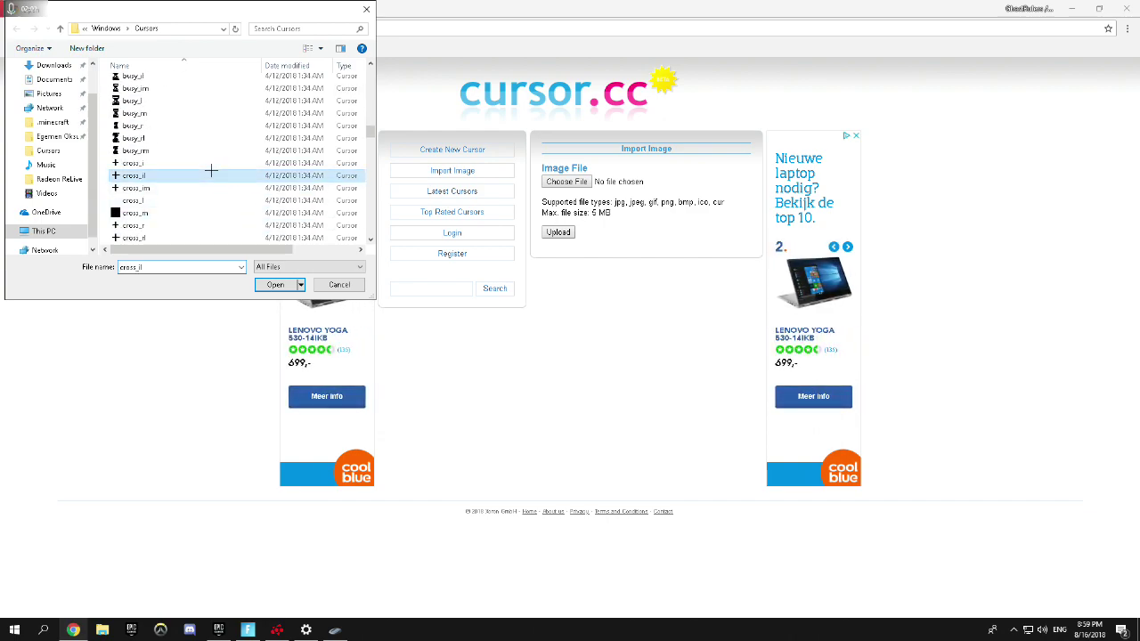
click(204, 177)
click(147, 163)
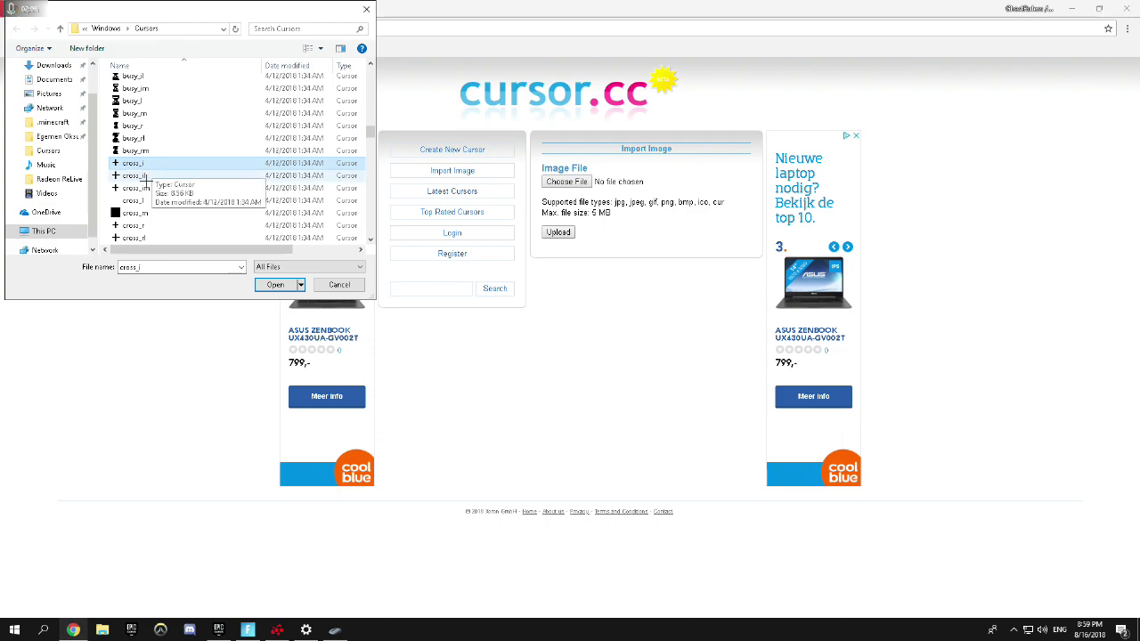
click(147, 178)
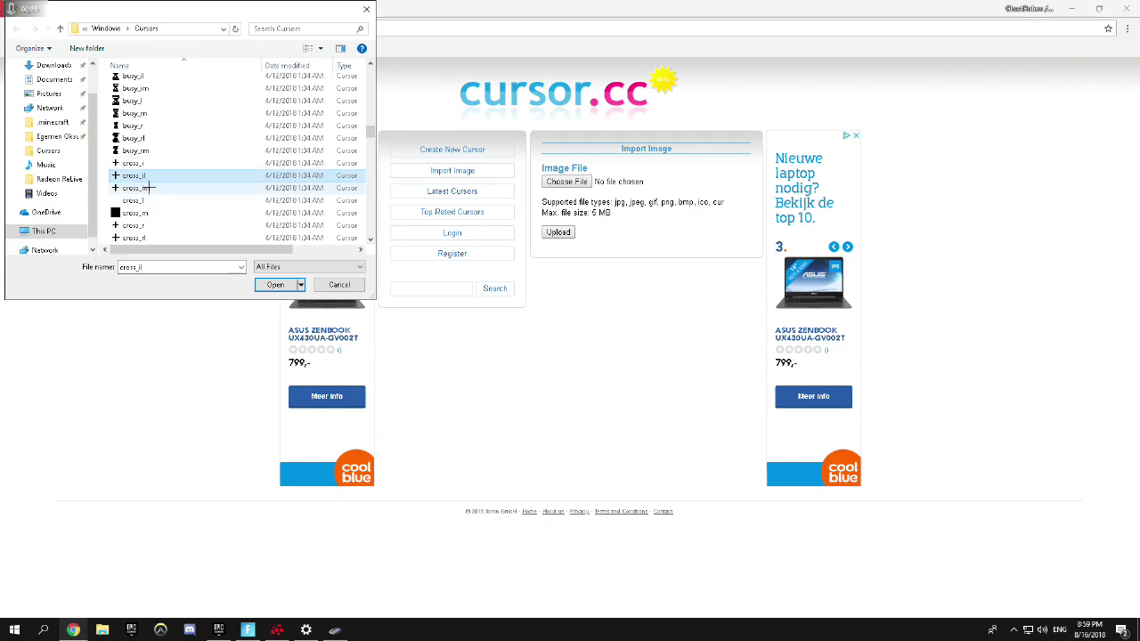
click(275, 286)
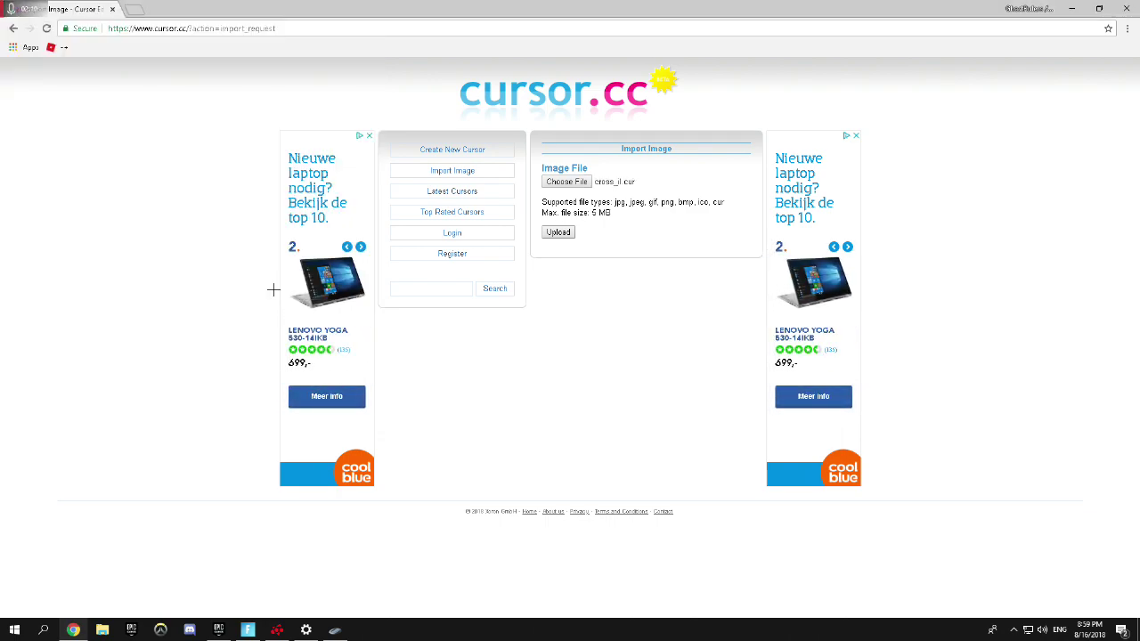
click(559, 233)
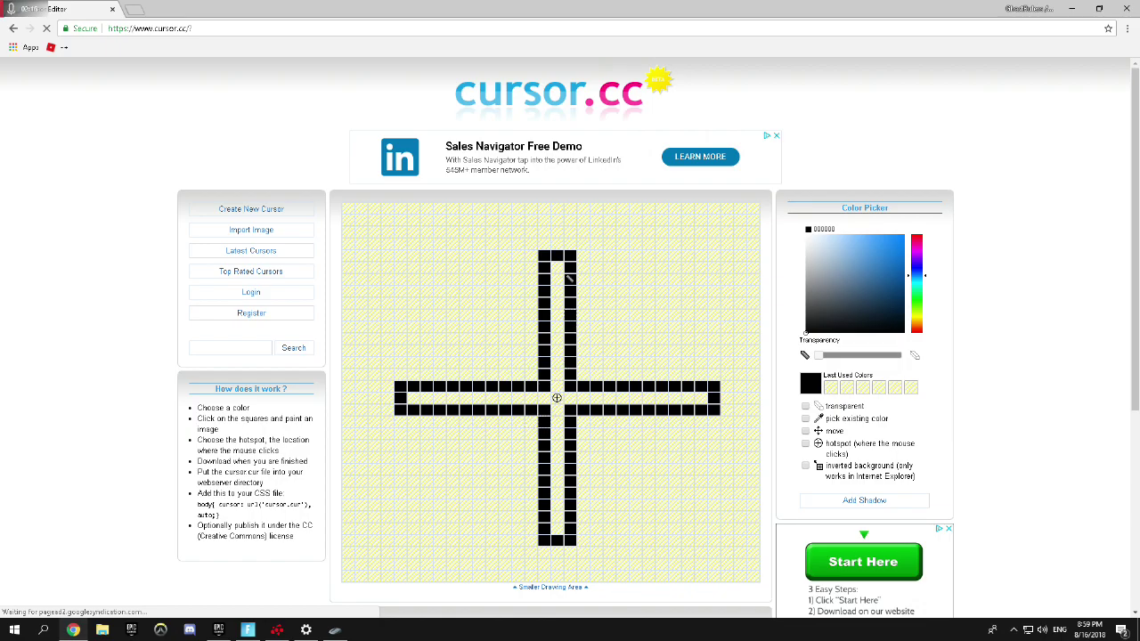
Choose pure black and paint the hollow middle column of the cross solid
scroll(651, 350, down, 3)
scroll(651, 350, up, 3)
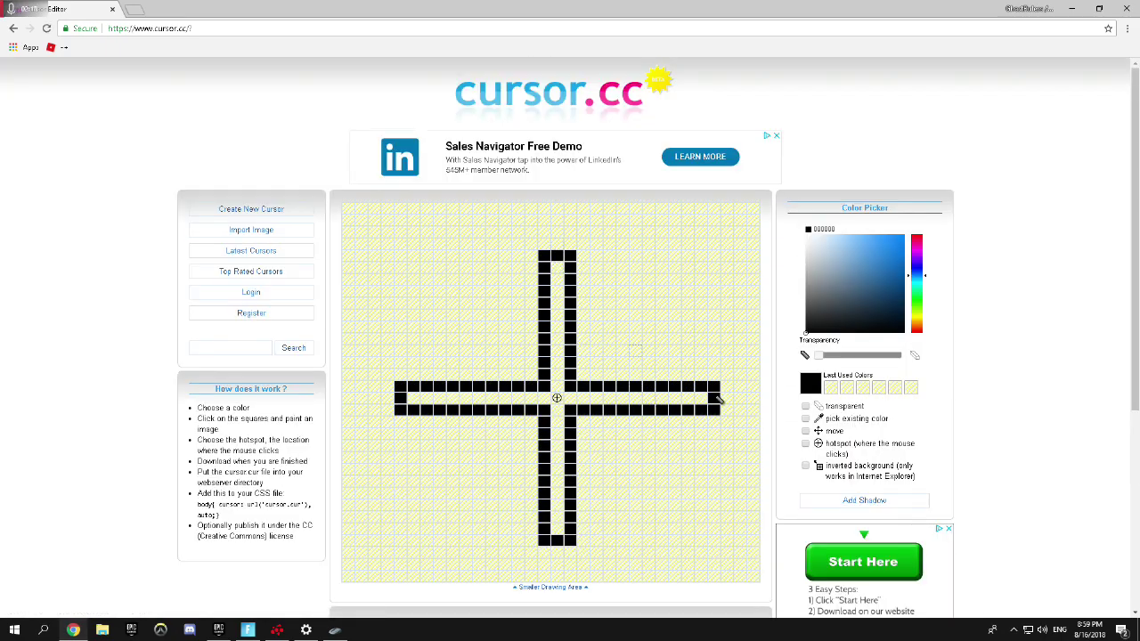
click(806, 331)
mouse_move(556, 267)
mouse_down()
mouse_move(554, 526)
mouse_move(556, 395)
mouse_move(556, 432)
mouse_move(562, 408)
mouse_move(597, 394)
mouse_move(699, 402)
mouse_move(411, 399)
mouse_up()
scroll(552, 400, down, 1)
scroll(613, 333, up, 1)
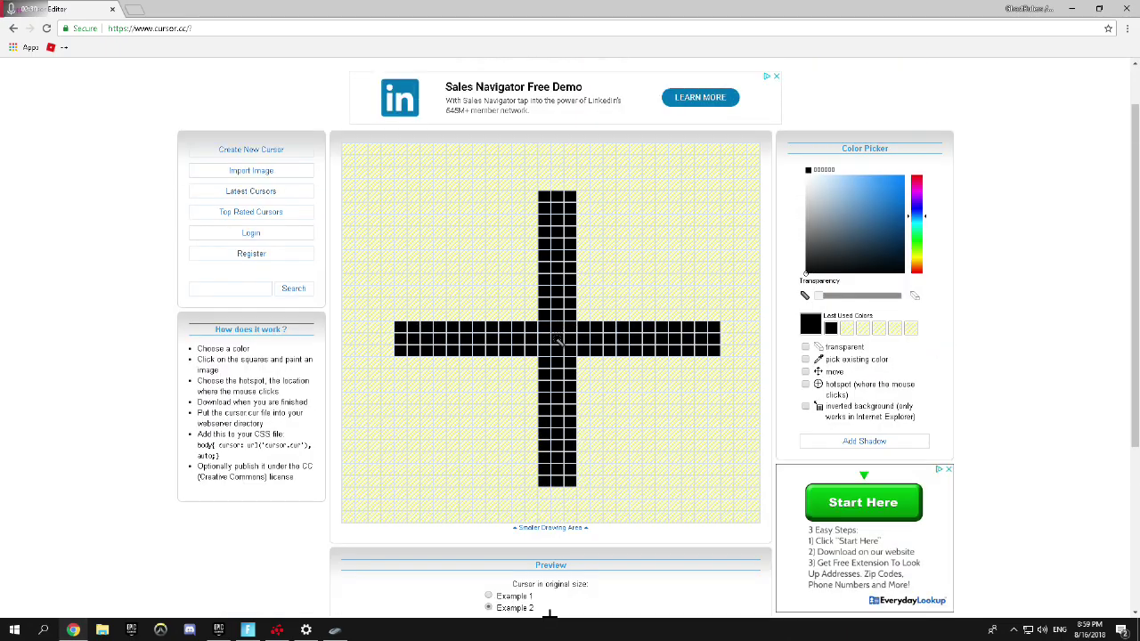
scroll(547, 502, down, 2)
Download the solid cross as cursor (7).cur and bring Mouse Properties back into view
click(590, 470)
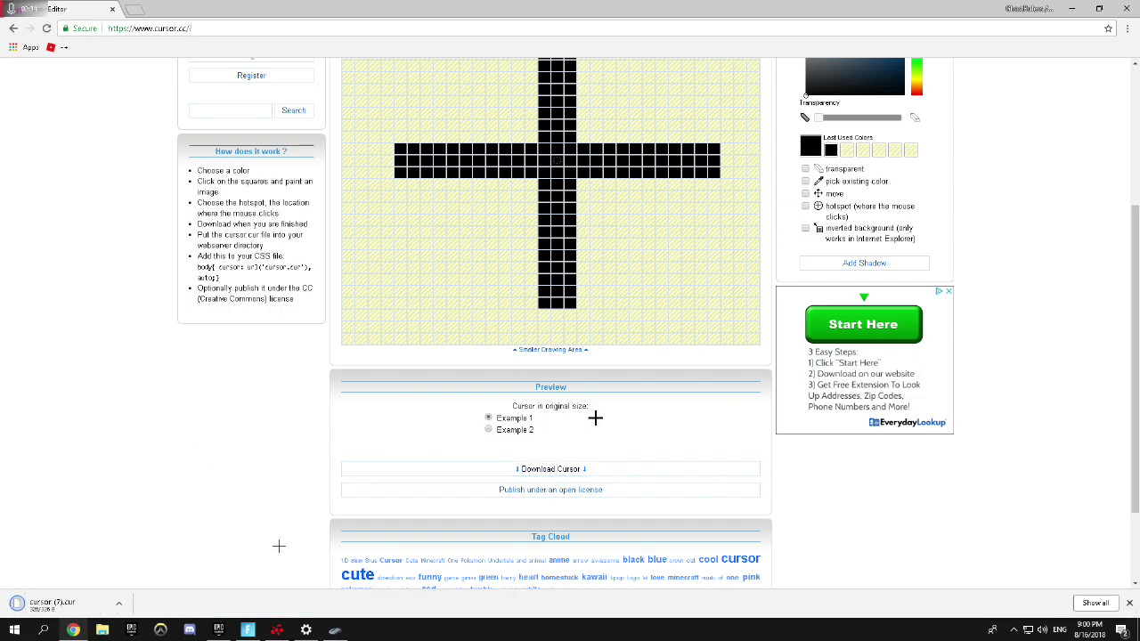
key(alt+Tab)
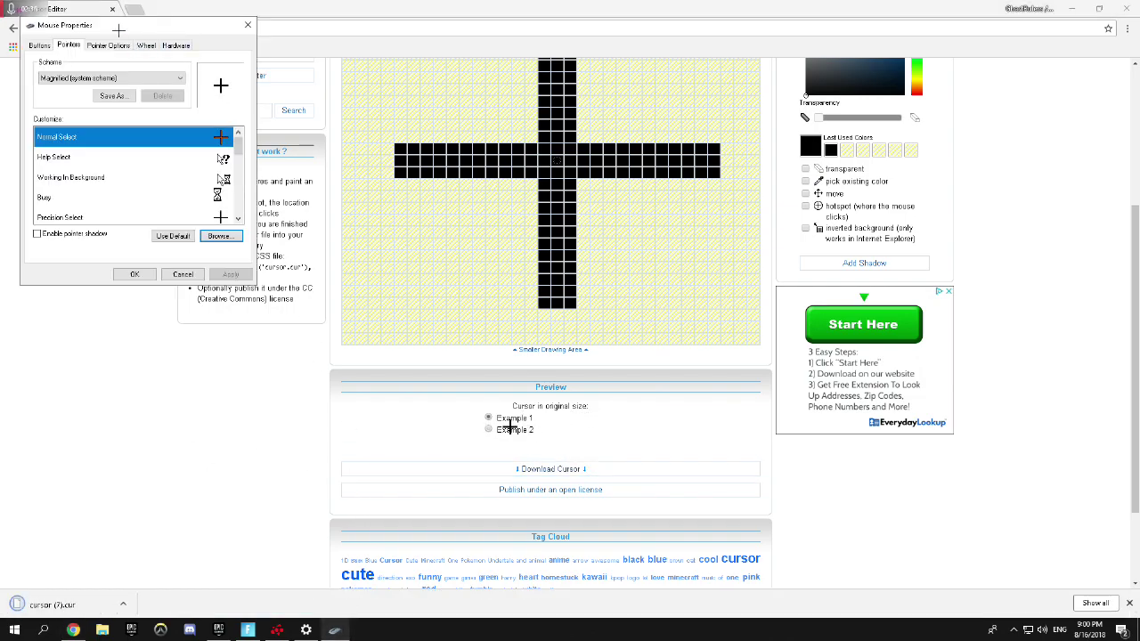
drag(118, 31, 149, 235)
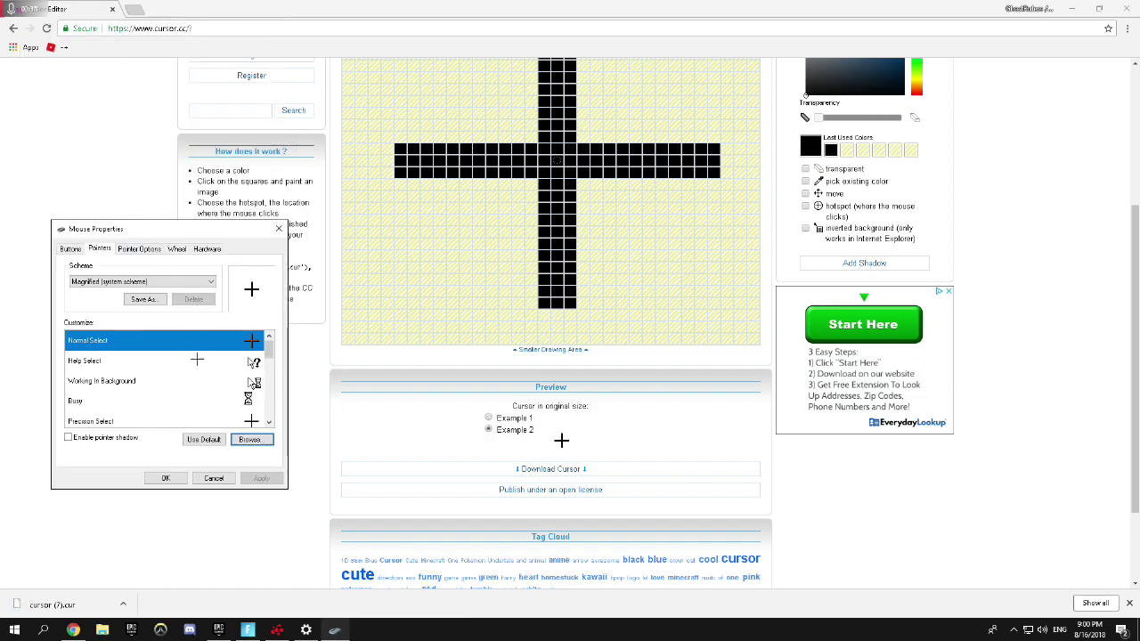
Set Normal Select to cursor (7) from Downloads and apply it
click(251, 440)
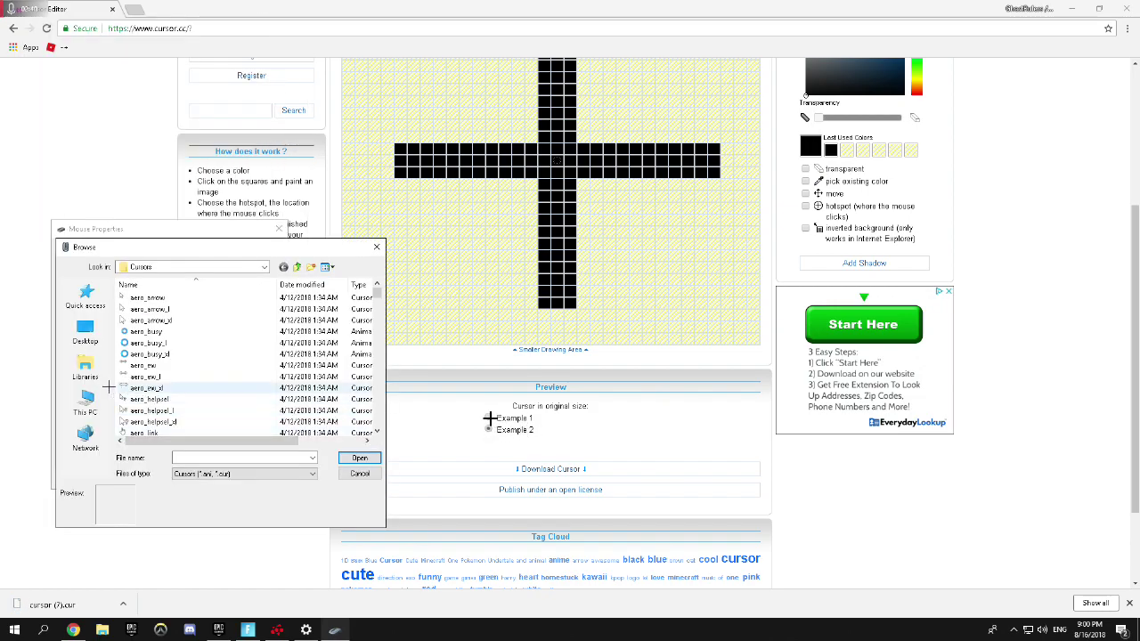
click(85, 400)
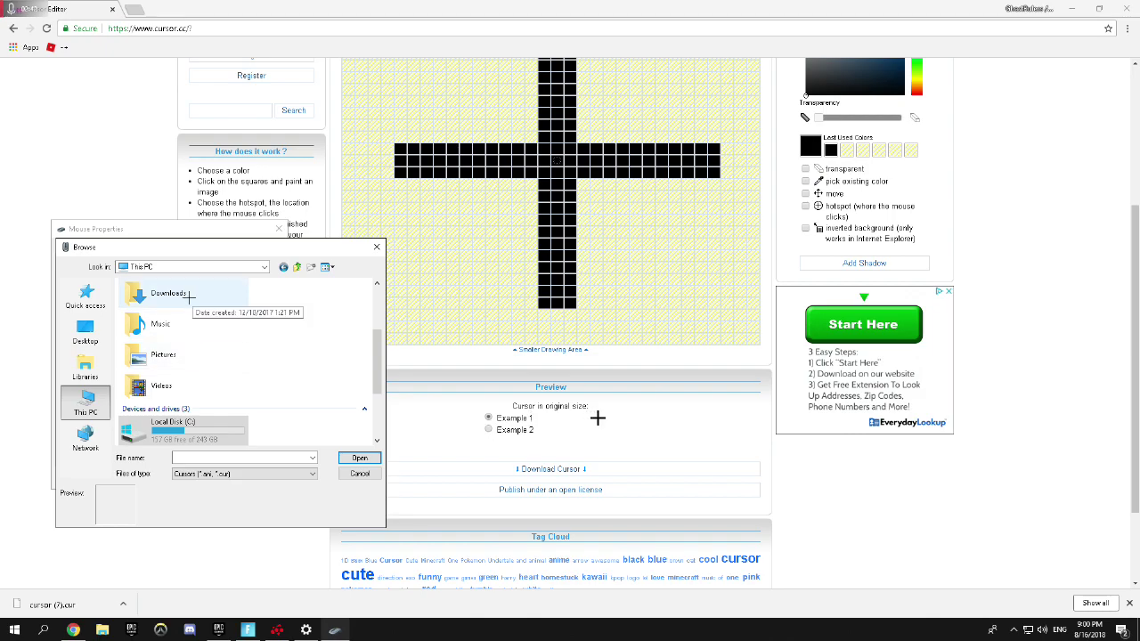
double_click(147, 297)
click(190, 331)
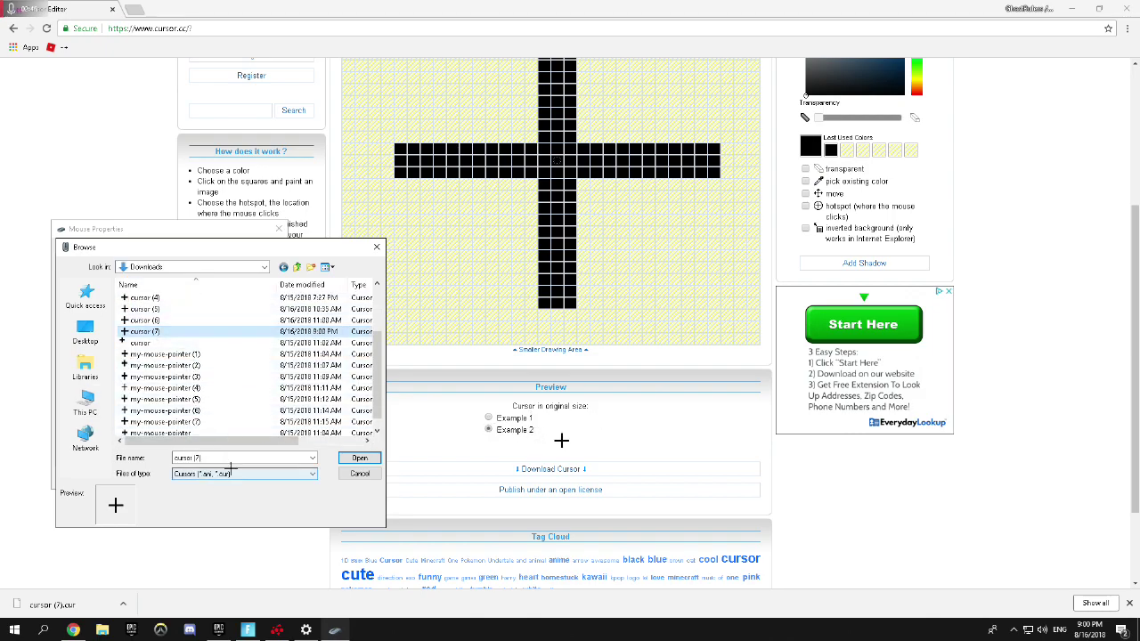
click(359, 458)
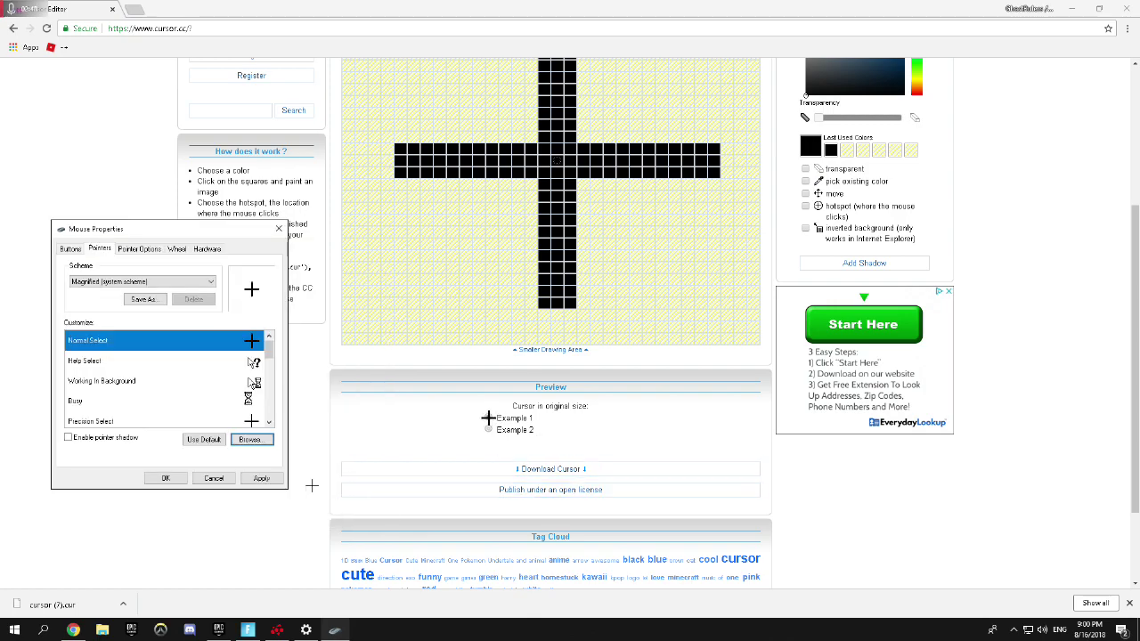
click(272, 478)
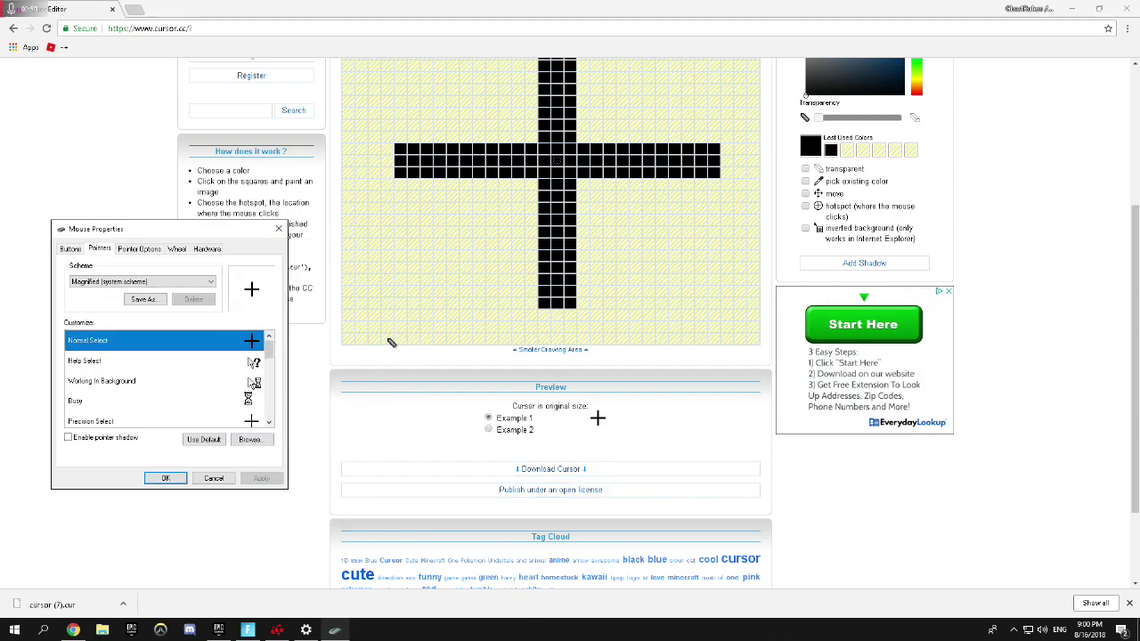
click(492, 429)
Close Mouse Properties and return to the cursor.cc page
click(279, 229)
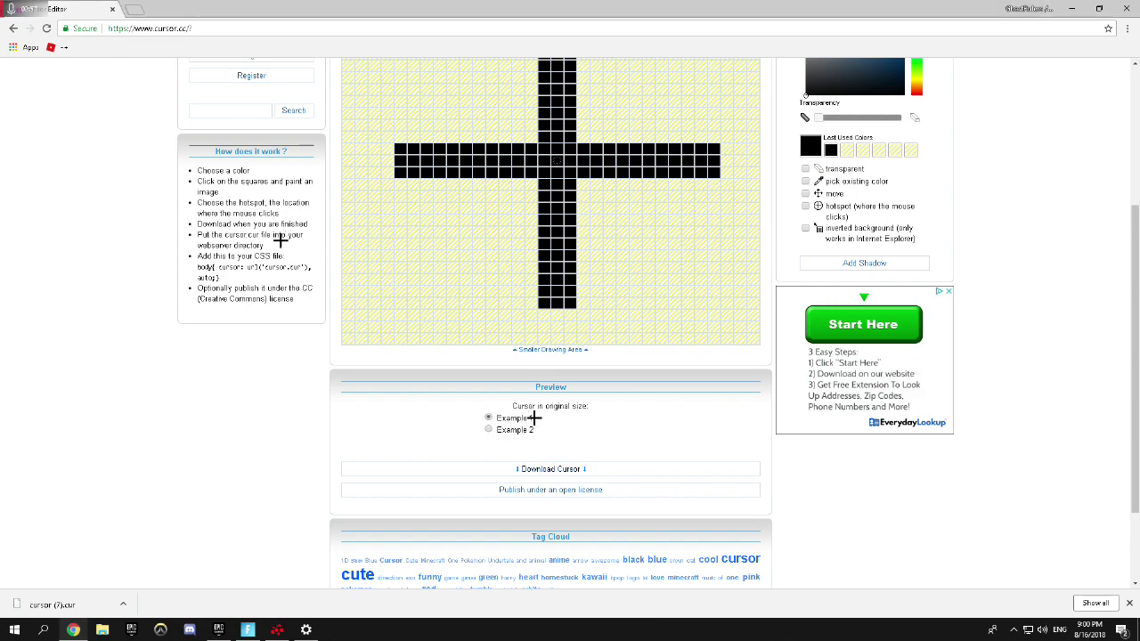
click(1050, 7)
click(1069, 132)
scroll(674, 199, down, 1)
scroll(656, 183, up, 4)
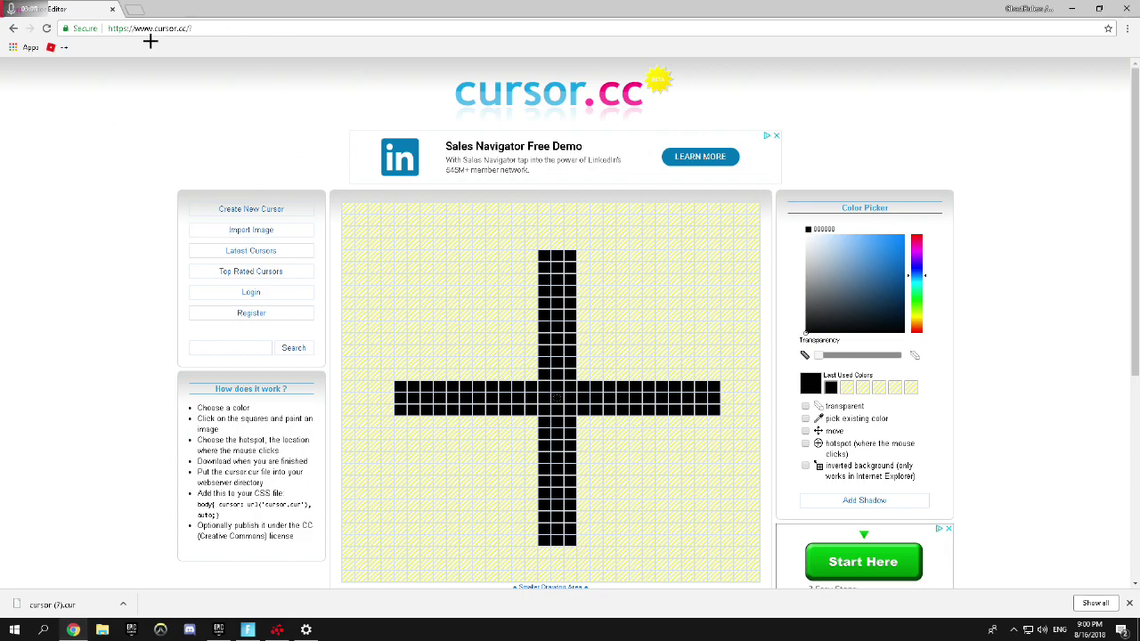
scroll(280, 285, down, 4)
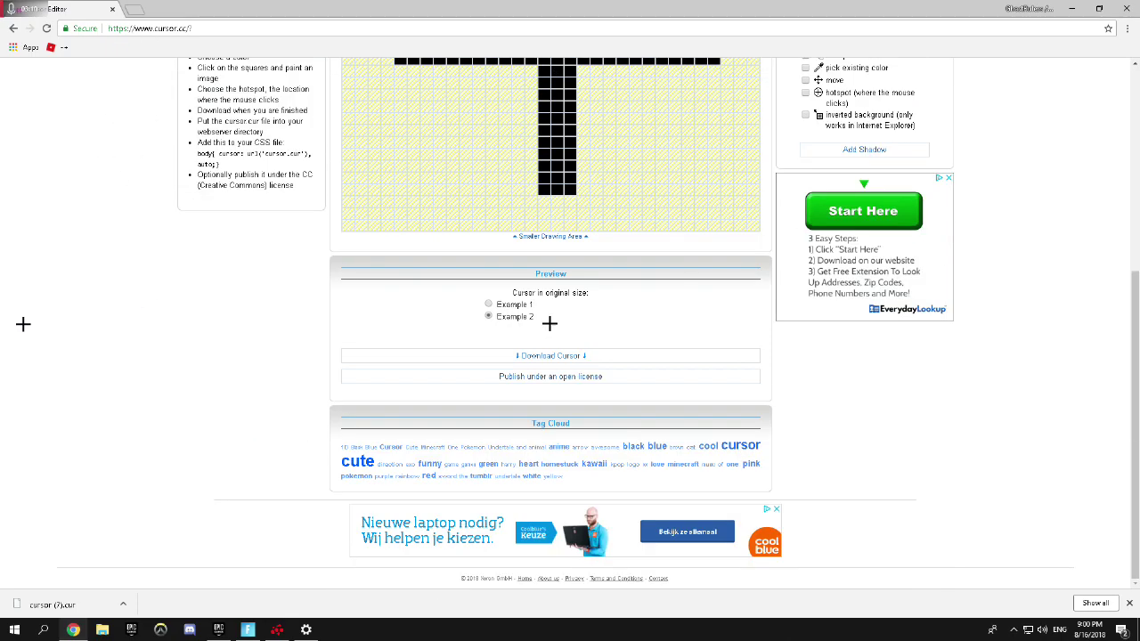
scroll(21, 323, up, 4)
Try the new cross pointer over the Example 2 and Example 1 previews
scroll(950, 318, down, 4)
scroll(950, 318, up, 4)
scroll(969, 326, down, 4)
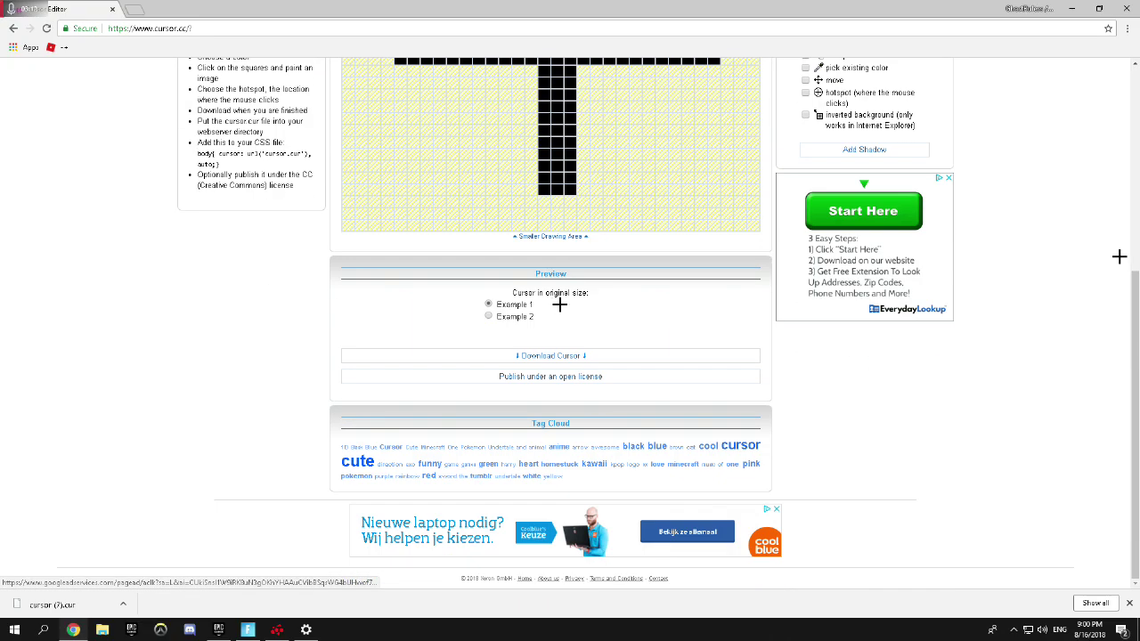
scroll(282, 358, up, 1)
scroll(282, 358, down, 1)
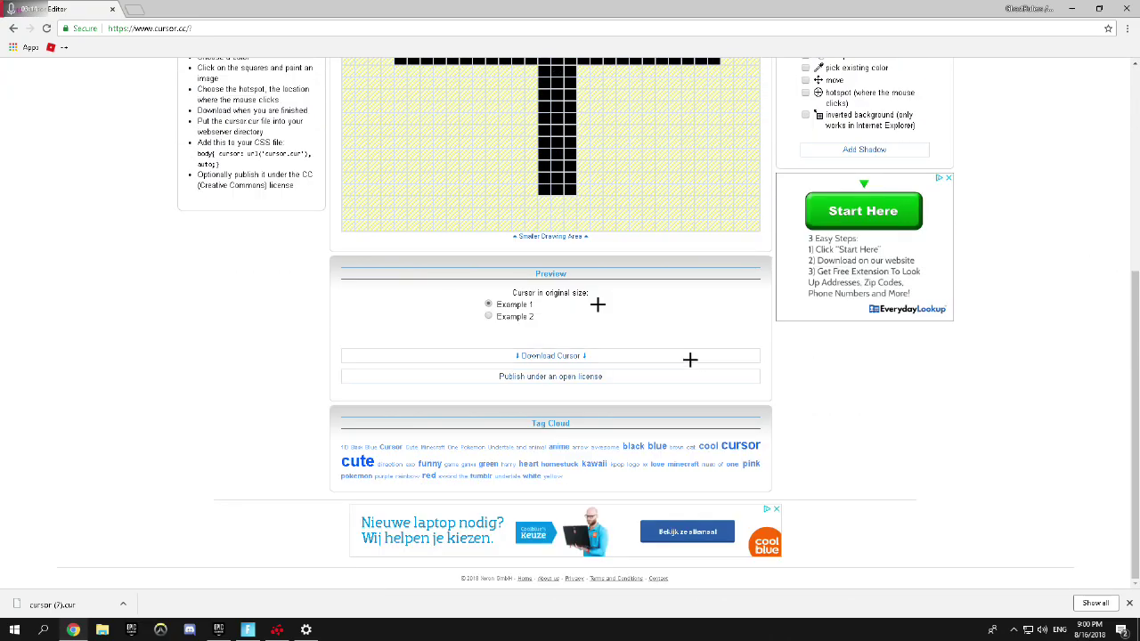
click(488, 316)
scroll(488, 316, up, 4)
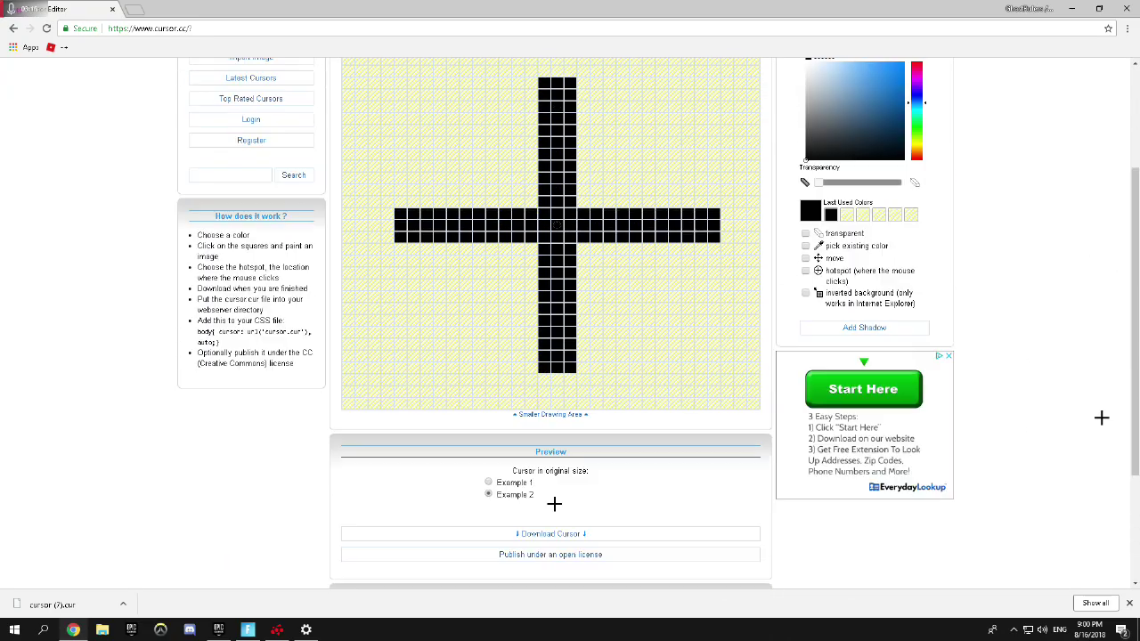
scroll(244, 321, down, 4)
click(488, 304)
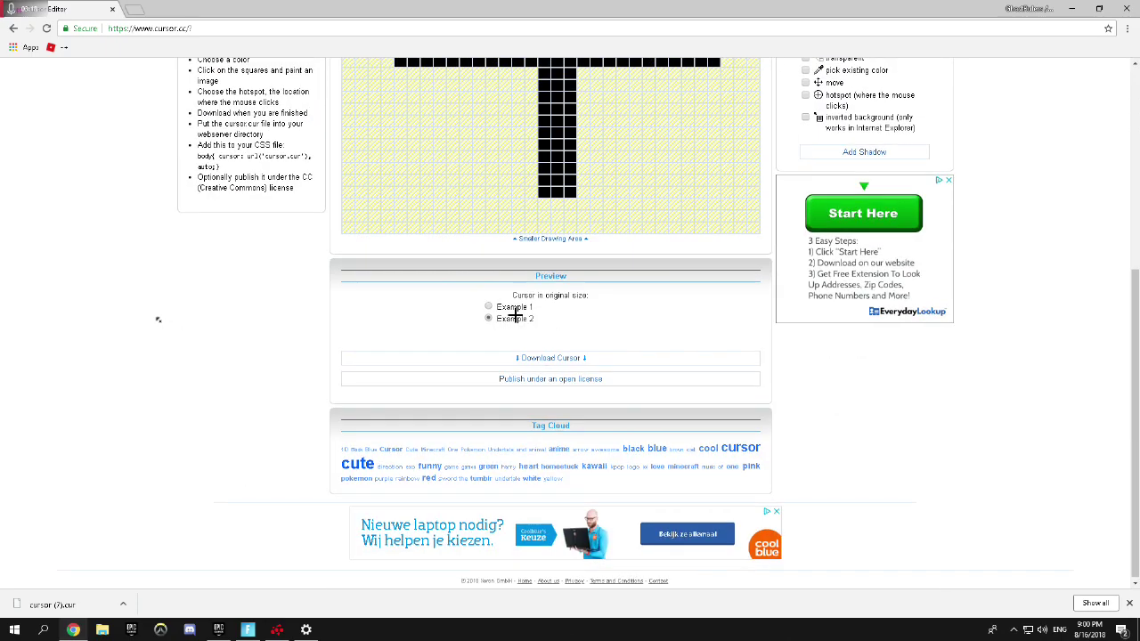